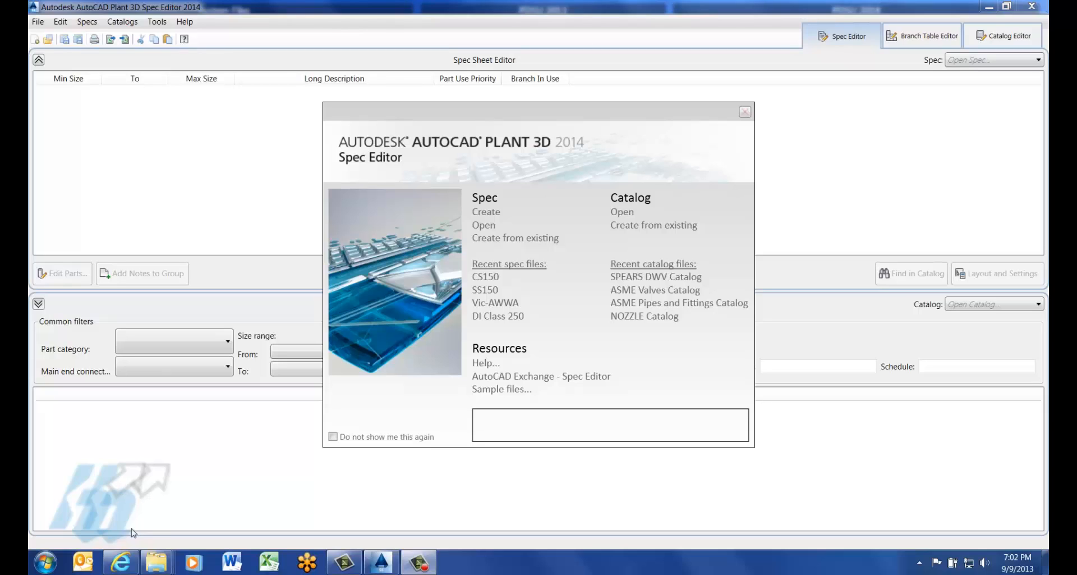
Switch to Internet Explorer and review the AutoCAD Plant 3D Content Packs page on Autodesk Plant Exchange.
{"action": "left_click", "coordinate": [121, 565]}
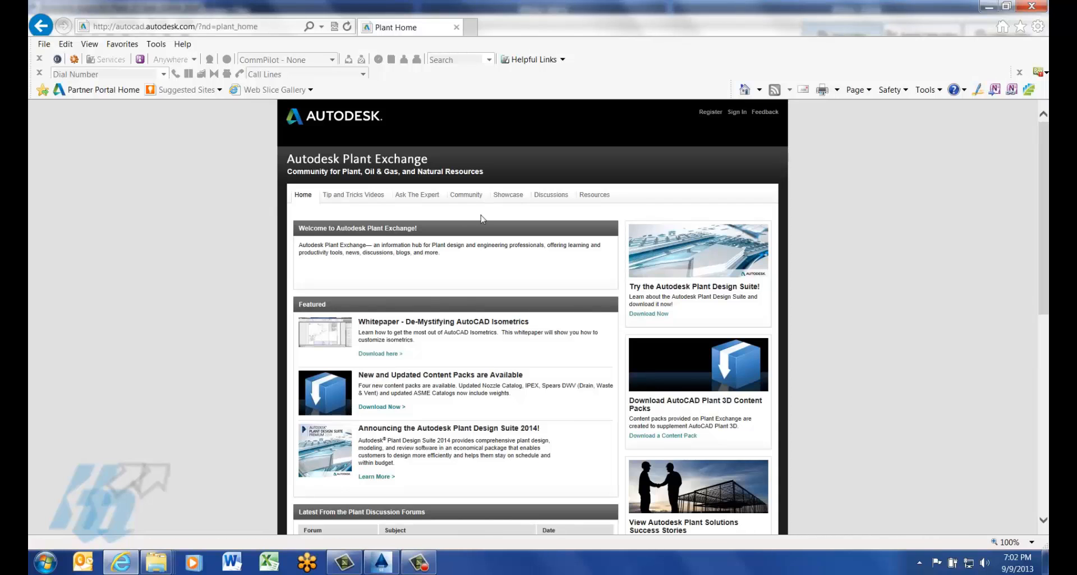
{"action": "mouse_move", "coordinate": [595, 197]}
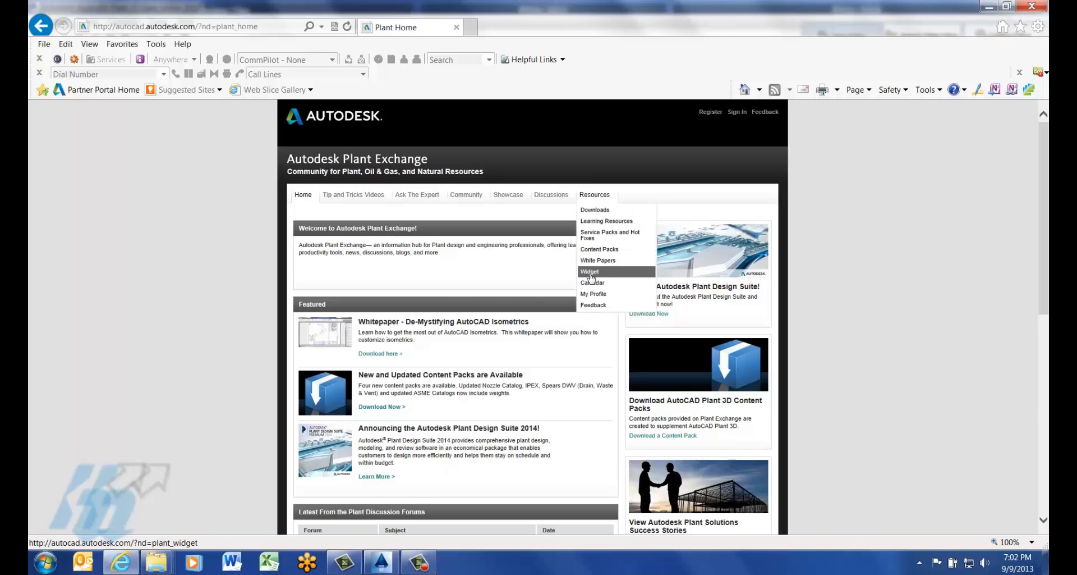
{"action": "left_click", "coordinate": [598, 249]}
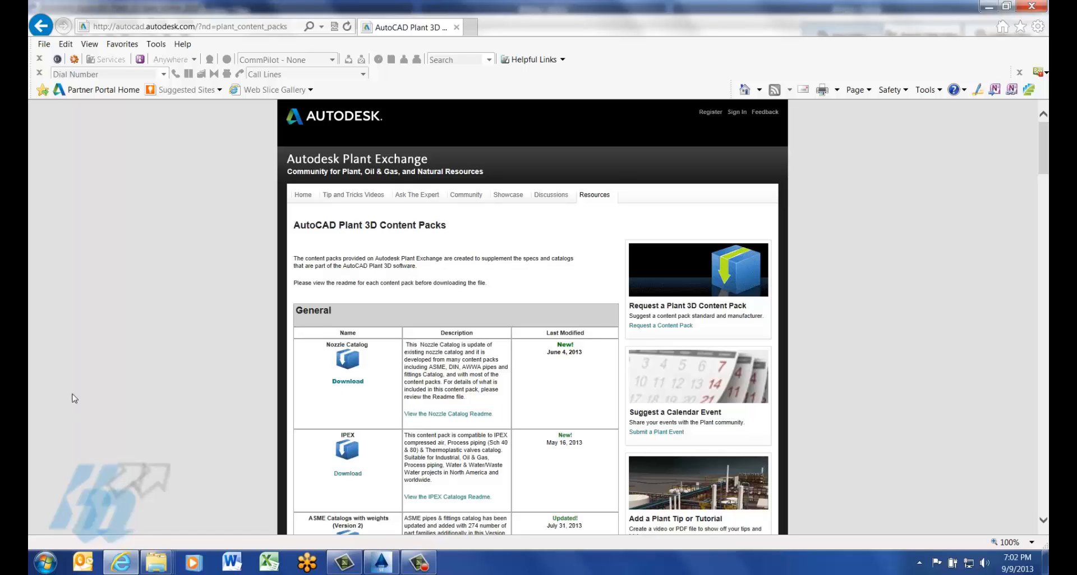
{"action": "scroll", "coordinate": [193, 407], "scroll_direction": "down", "scroll_amount": 5}
{"action": "scroll", "coordinate": [193, 407], "scroll_direction": "down", "scroll_amount": 8}
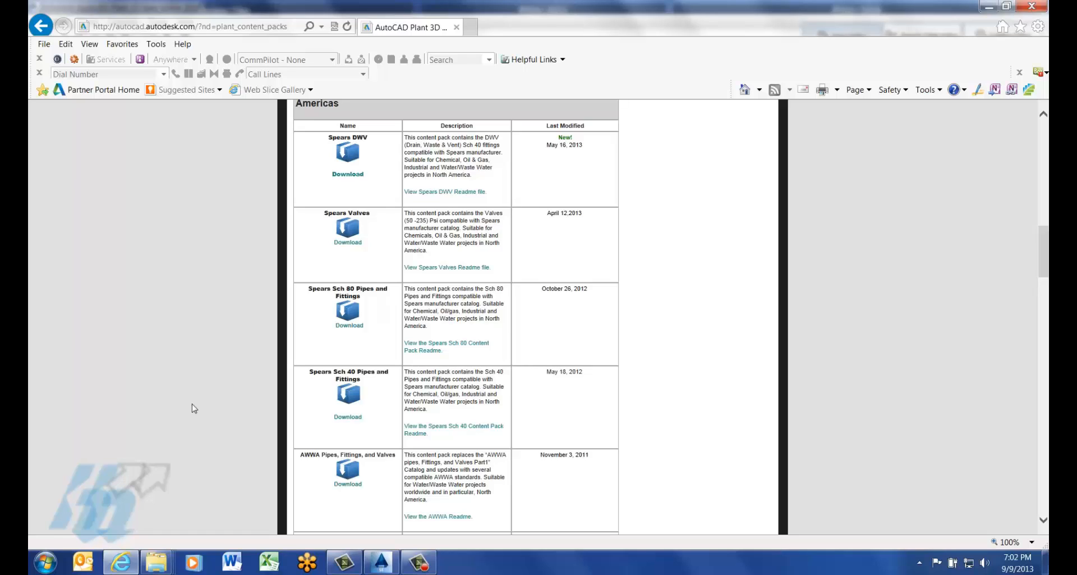
{"action": "scroll", "coordinate": [477, 222], "scroll_direction": "up", "scroll_amount": 10}
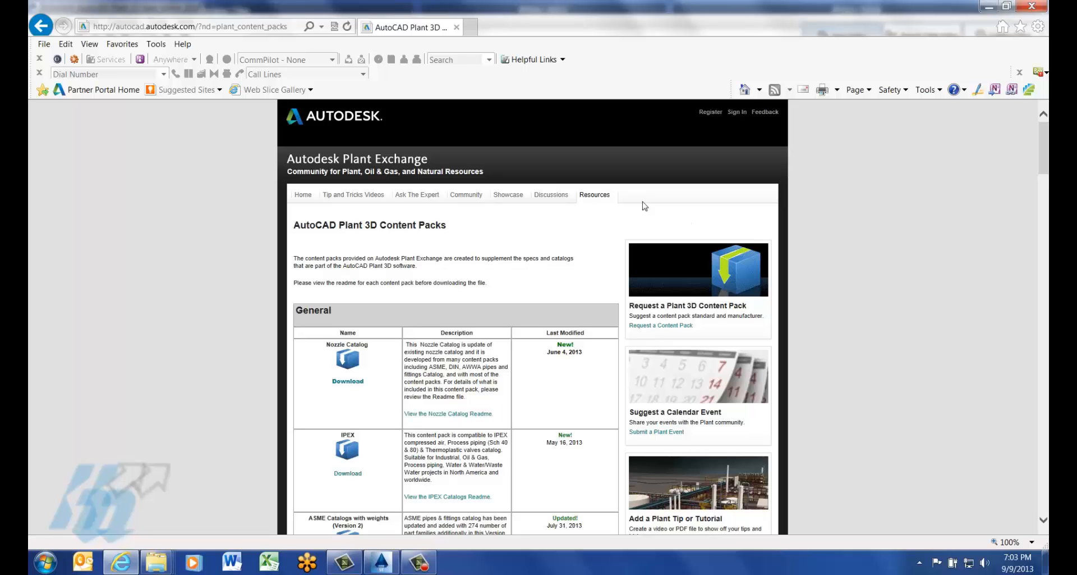
{"action": "left_click", "coordinate": [989, 7]}
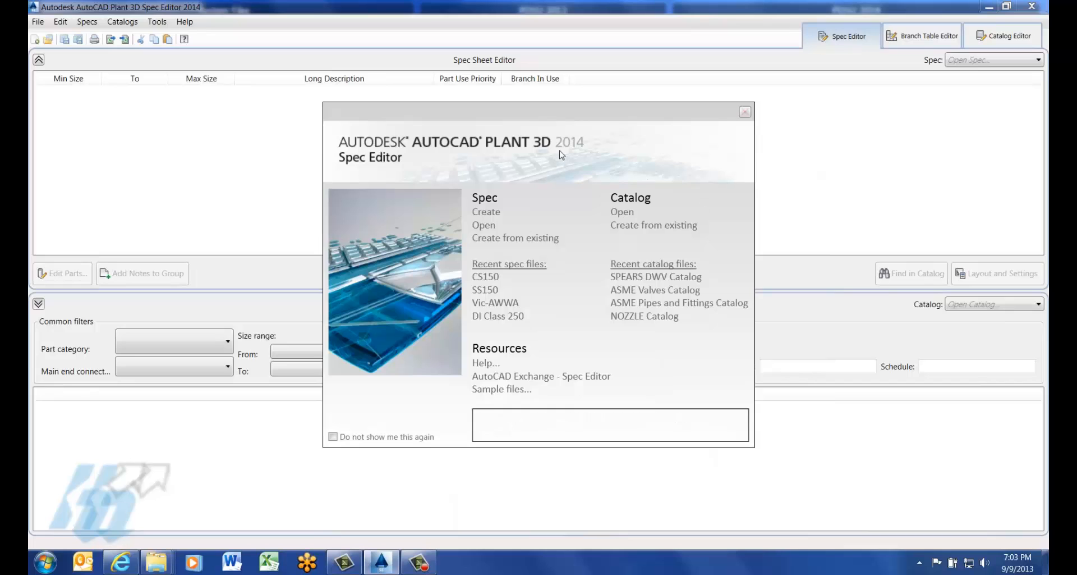
Try to open the catalog file Catalog_Victaulic.pcat from the How to Migrate folder in the Spec Editor.
{"action": "left_click", "coordinate": [622, 214]}
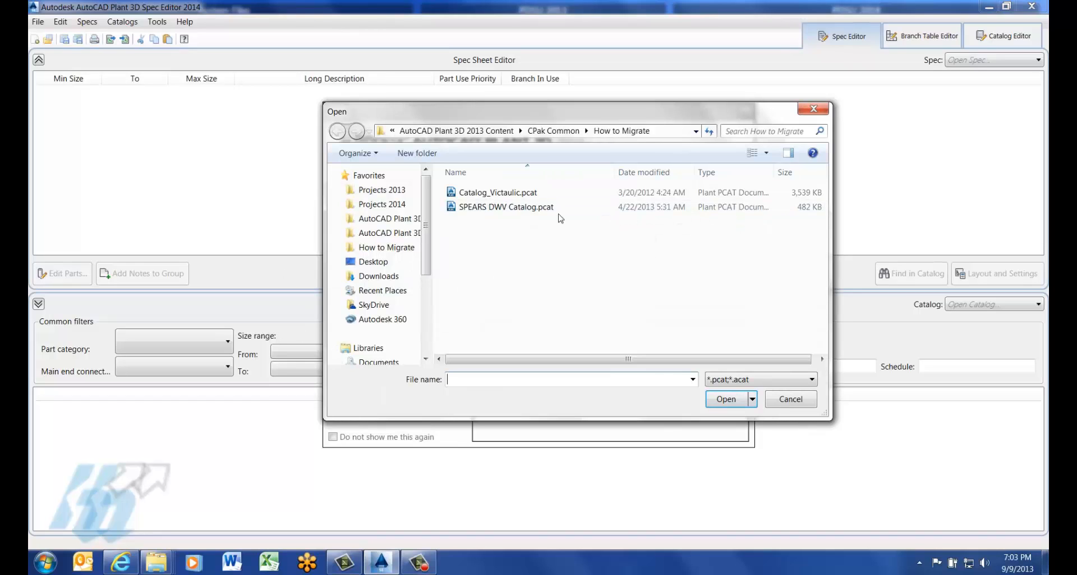
{"action": "left_click", "coordinate": [488, 192]}
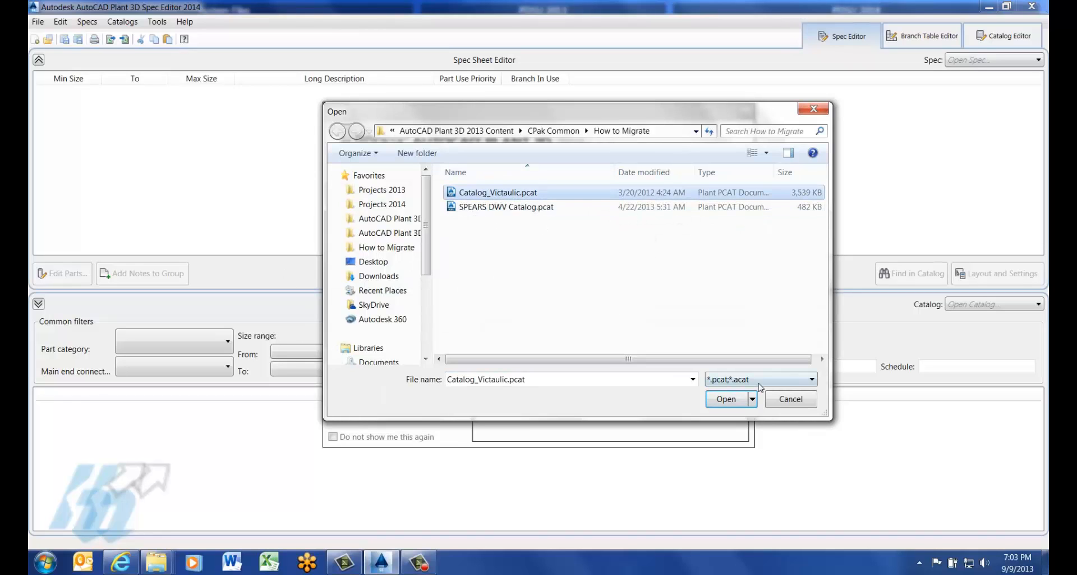
{"action": "left_click", "coordinate": [727, 401]}
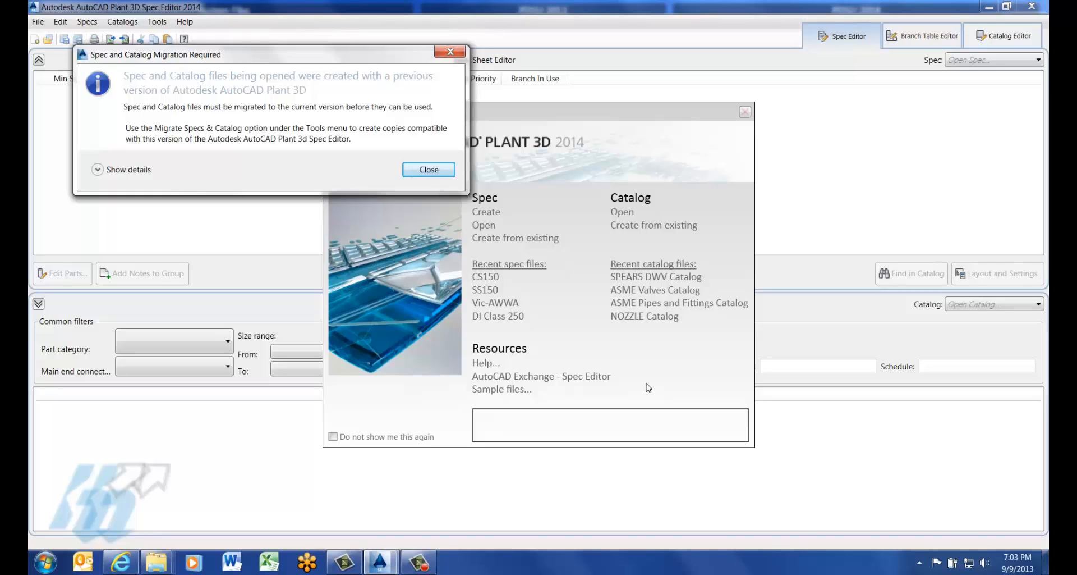
{"action": "left_click", "coordinate": [436, 169]}
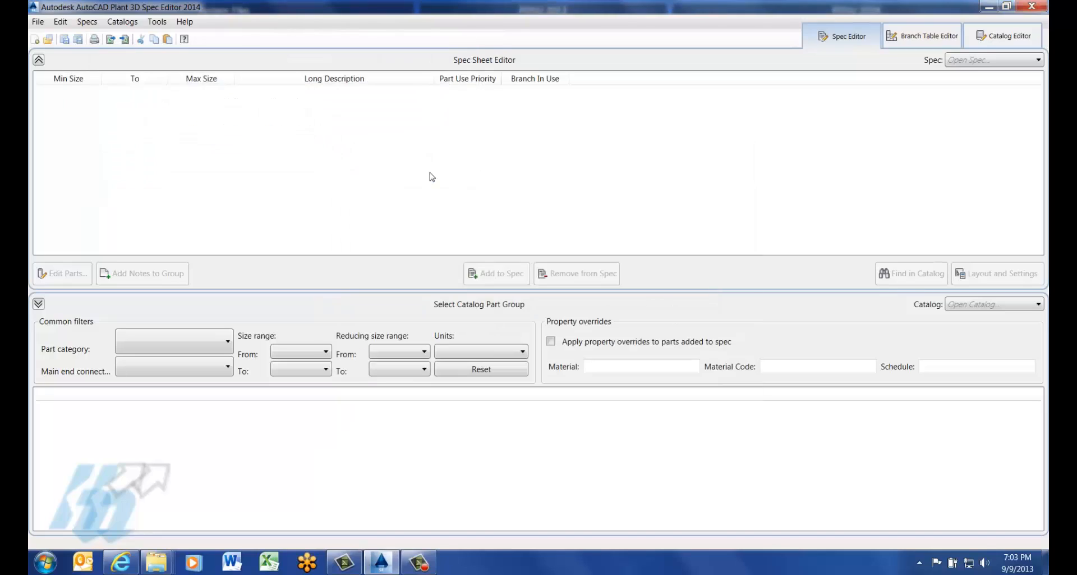
Migrate and copy Catalog_Victaulic.pcat from the How to Migrate folder, continuing the conversion without supporting content.
{"action": "left_click", "coordinate": [157, 22]}
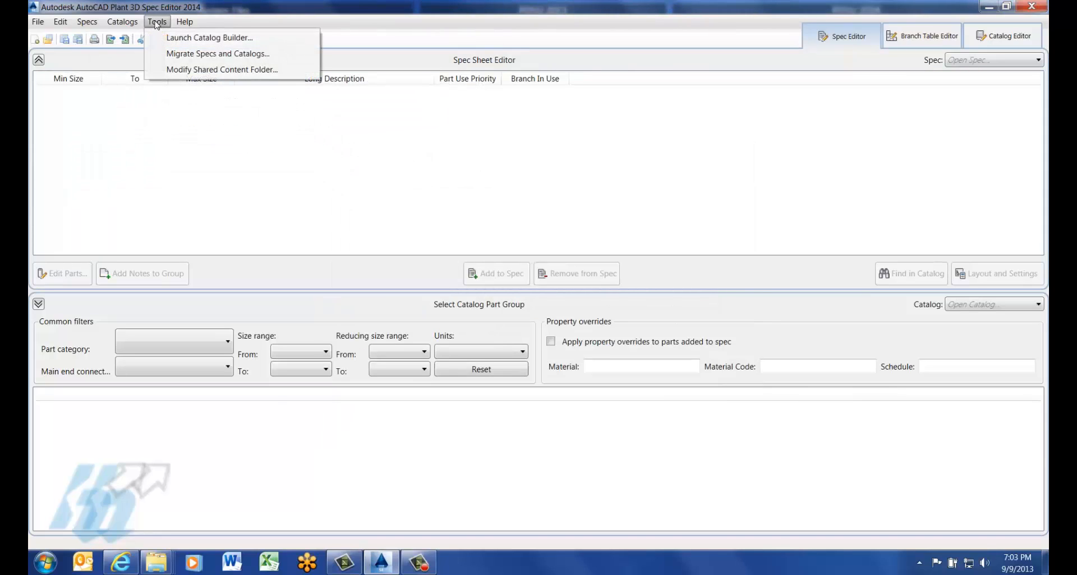
{"action": "left_click", "coordinate": [202, 54]}
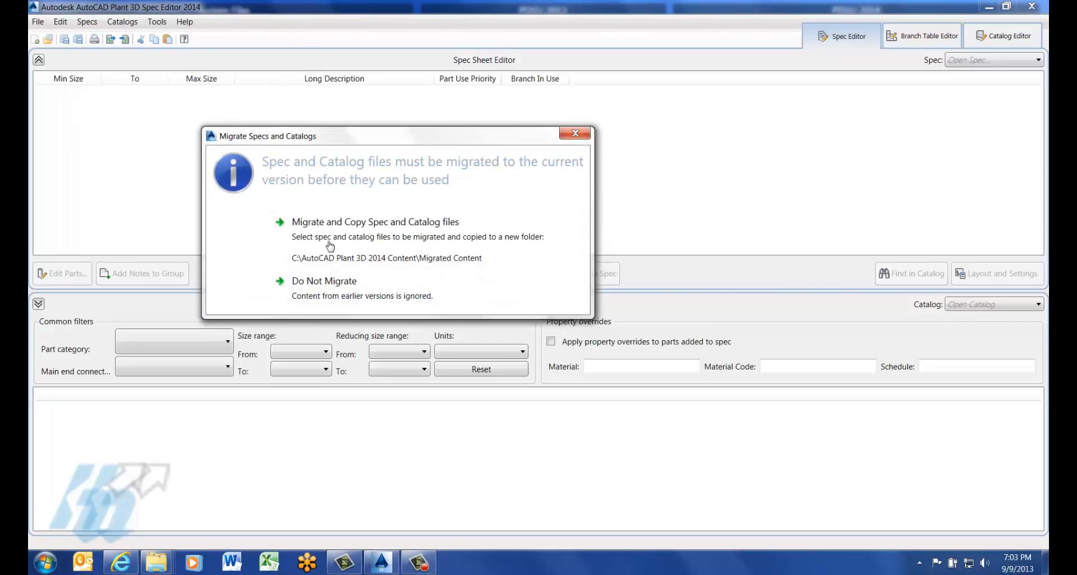
{"action": "left_click", "coordinate": [340, 227]}
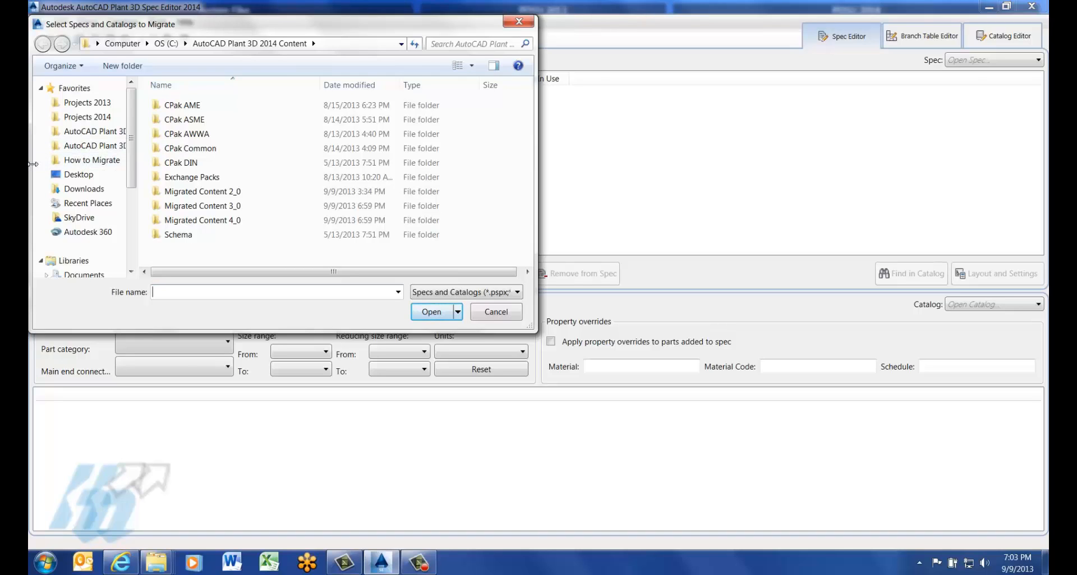
{"action": "left_click", "coordinate": [83, 162]}
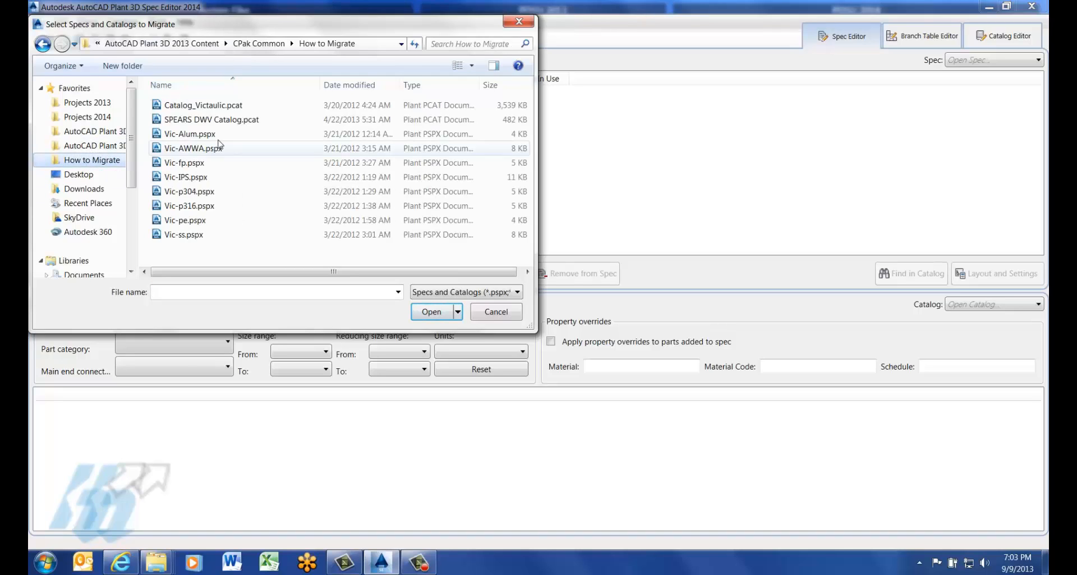
{"action": "left_click", "coordinate": [202, 106]}
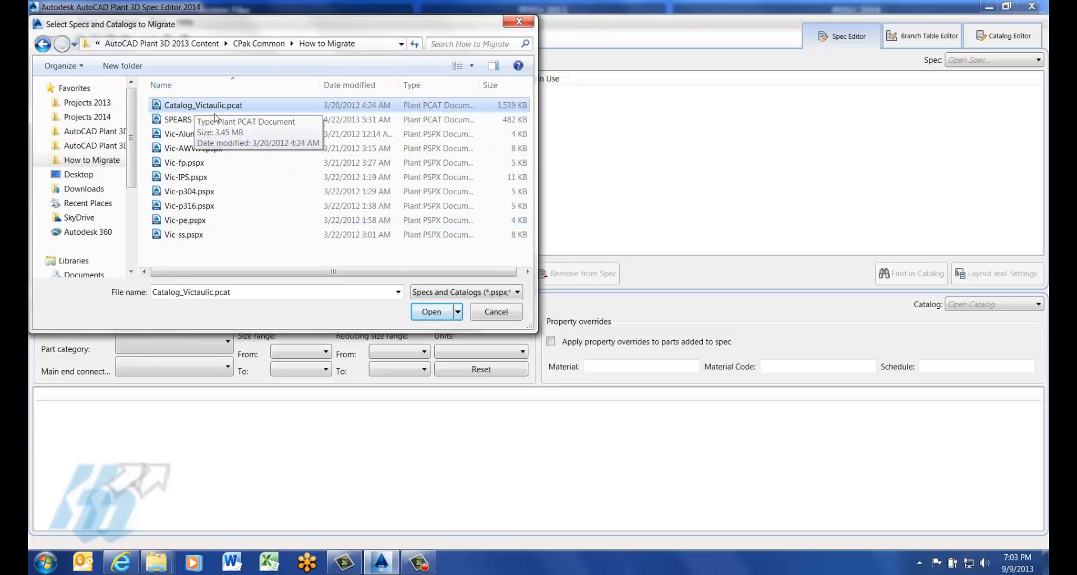
{"action": "left_click", "coordinate": [443, 313]}
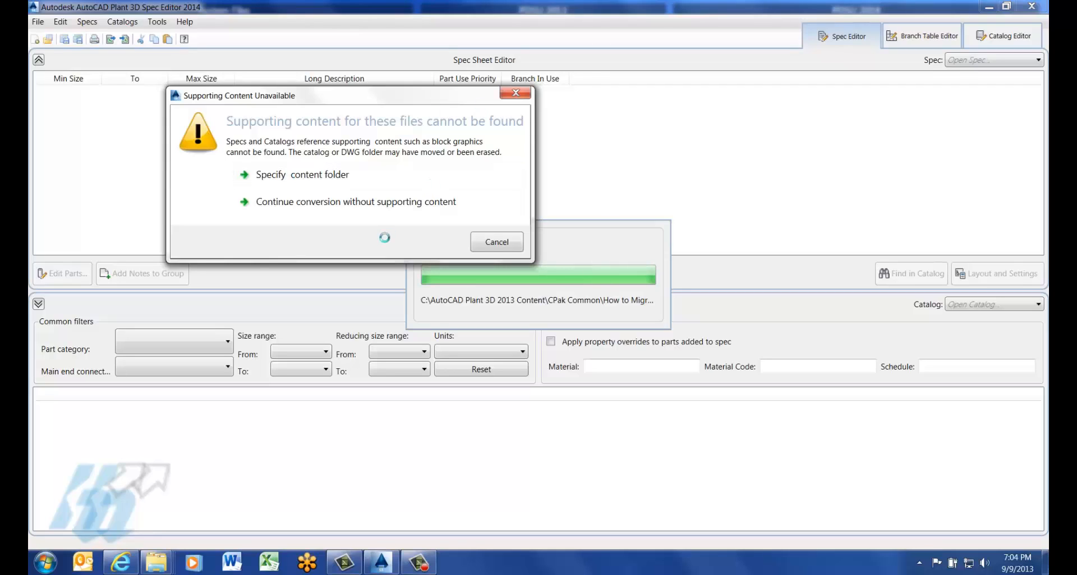
{"action": "left_click", "coordinate": [280, 202]}
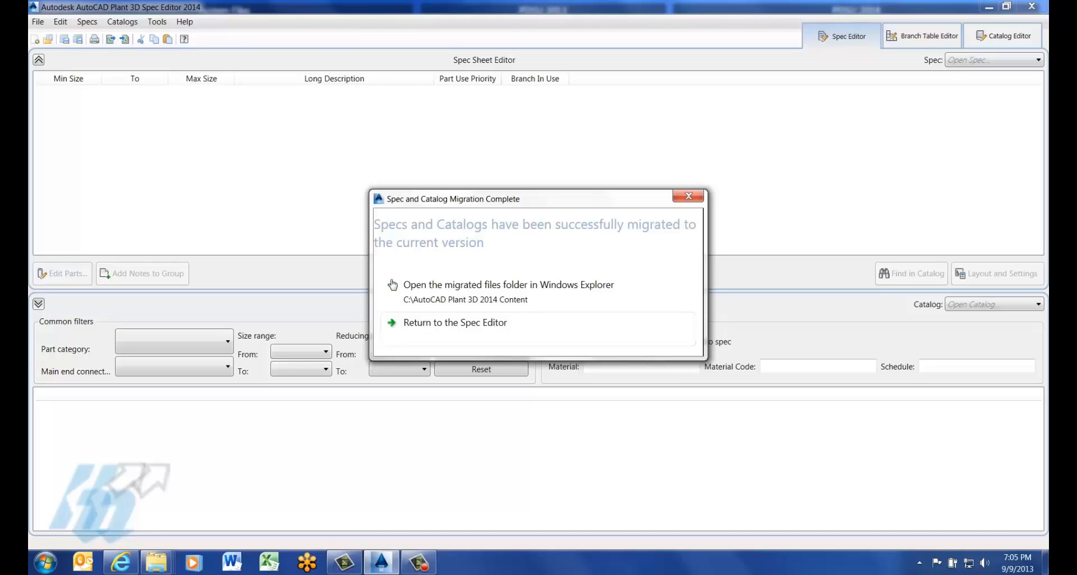
Open the migrated files folder in Windows Explorer and look for the Victaulic catalog in Migrated Content 3_0.
{"action": "left_click", "coordinate": [412, 288]}
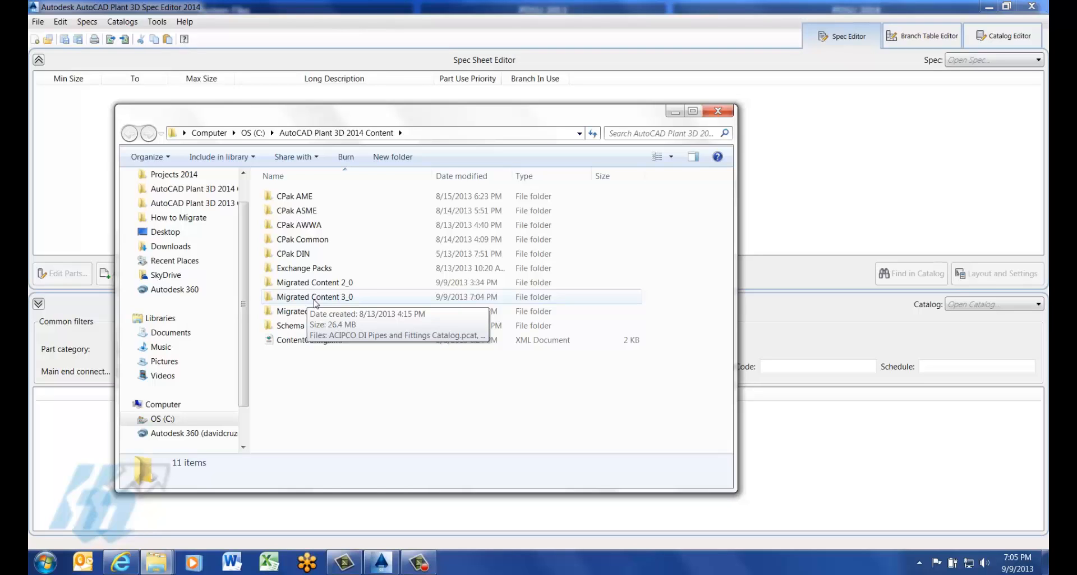
{"action": "double_click", "coordinate": [315, 303]}
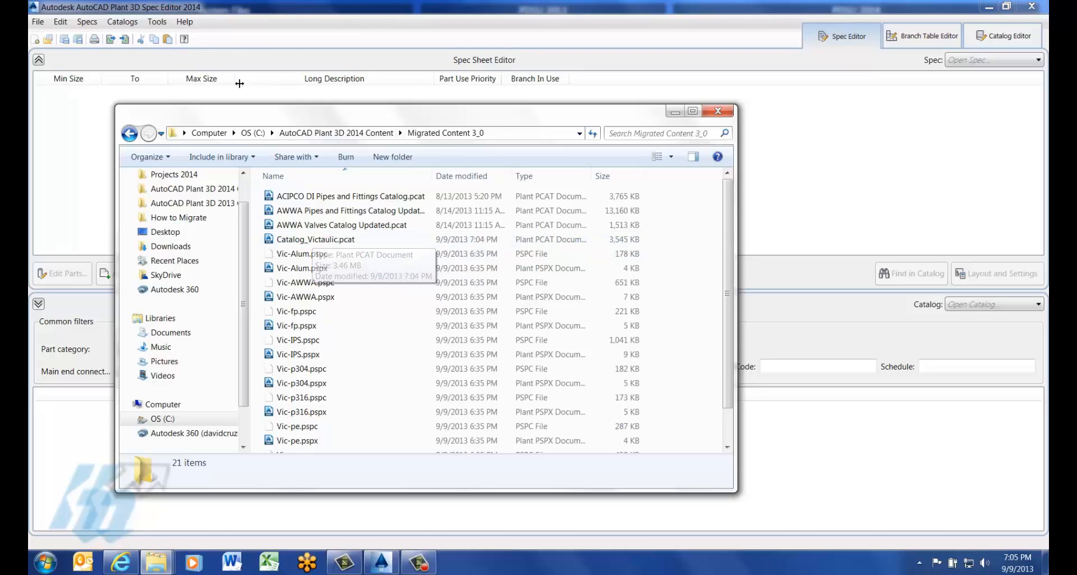
{"action": "left_click", "coordinate": [675, 112]}
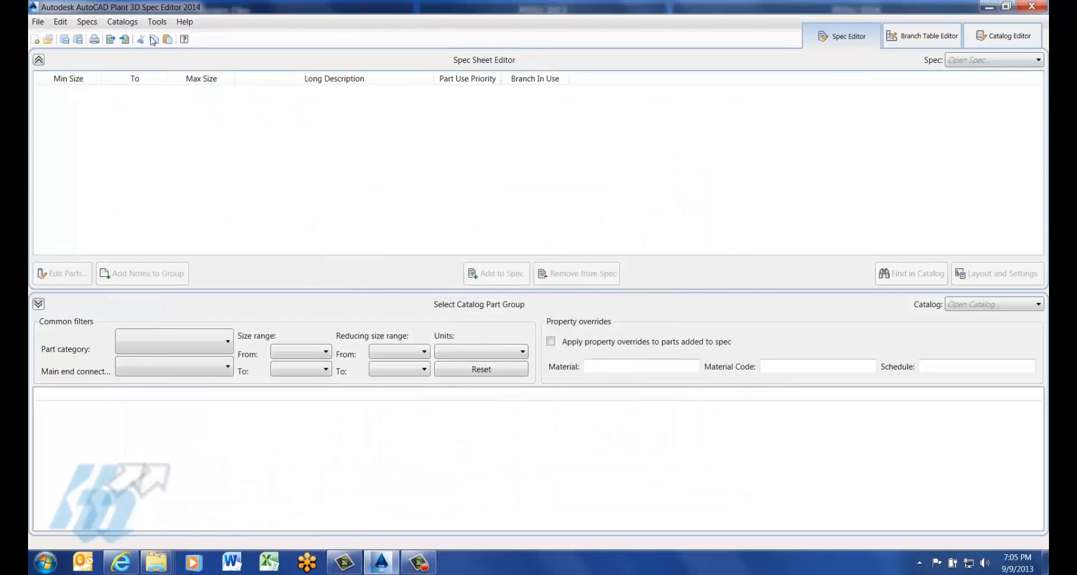
Migrate and copy SPEARS DWV Catalog.pcat from the How to Migrate folder, continuing the conversion without supporting content.
{"action": "left_click", "coordinate": [122, 21]}
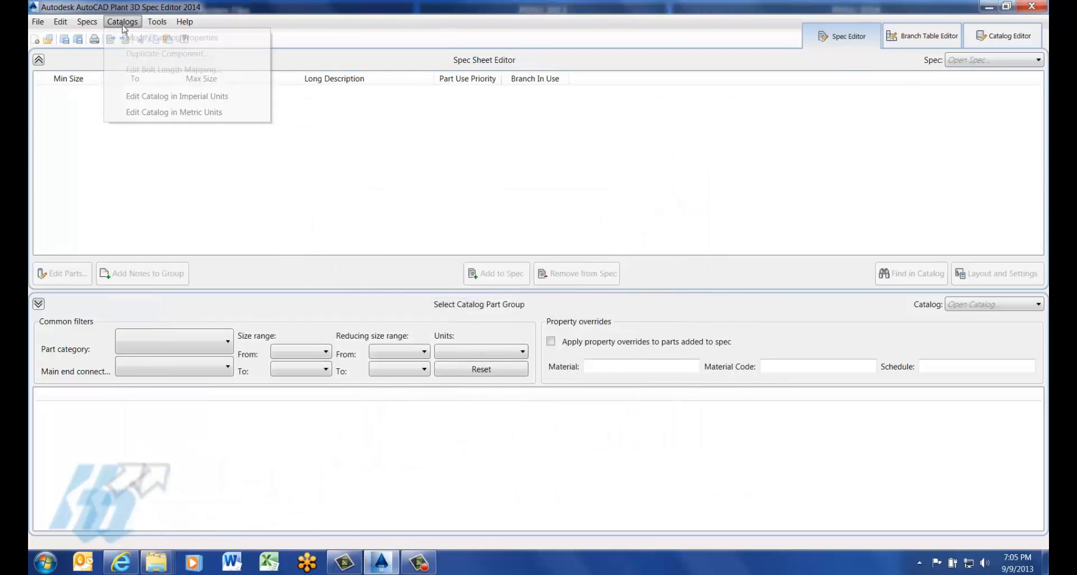
{"action": "left_click", "coordinate": [157, 21]}
{"action": "left_click", "coordinate": [157, 21]}
{"action": "left_click", "coordinate": [181, 62]}
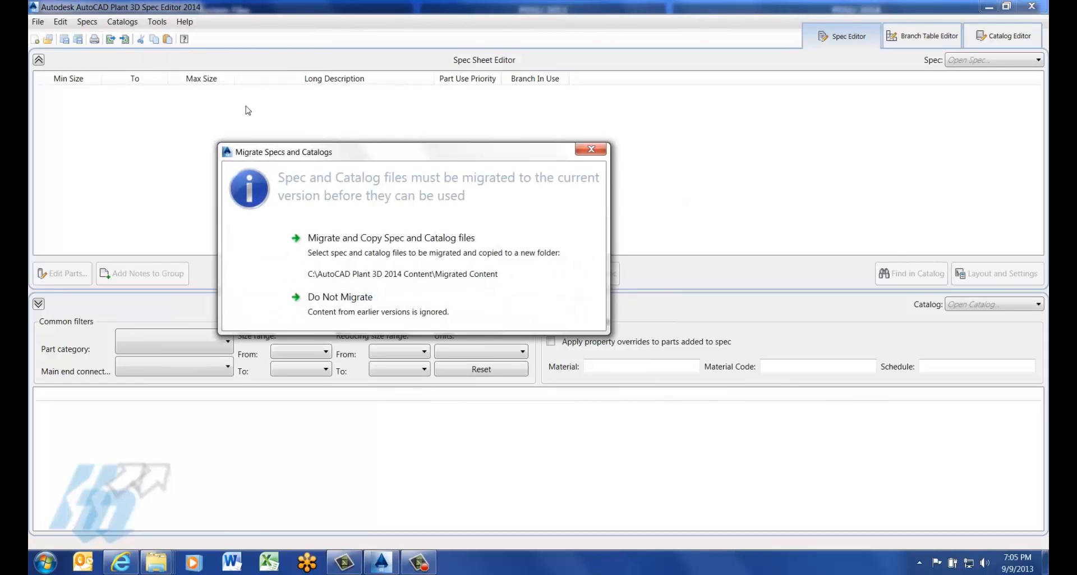
{"action": "left_click", "coordinate": [362, 246]}
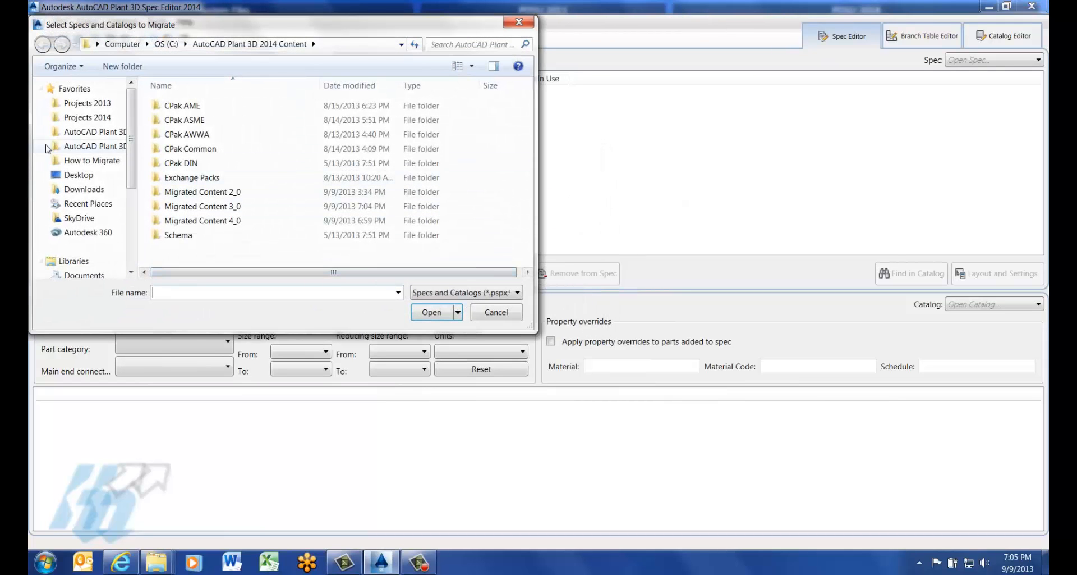
{"action": "left_click", "coordinate": [90, 160]}
{"action": "left_click", "coordinate": [175, 122]}
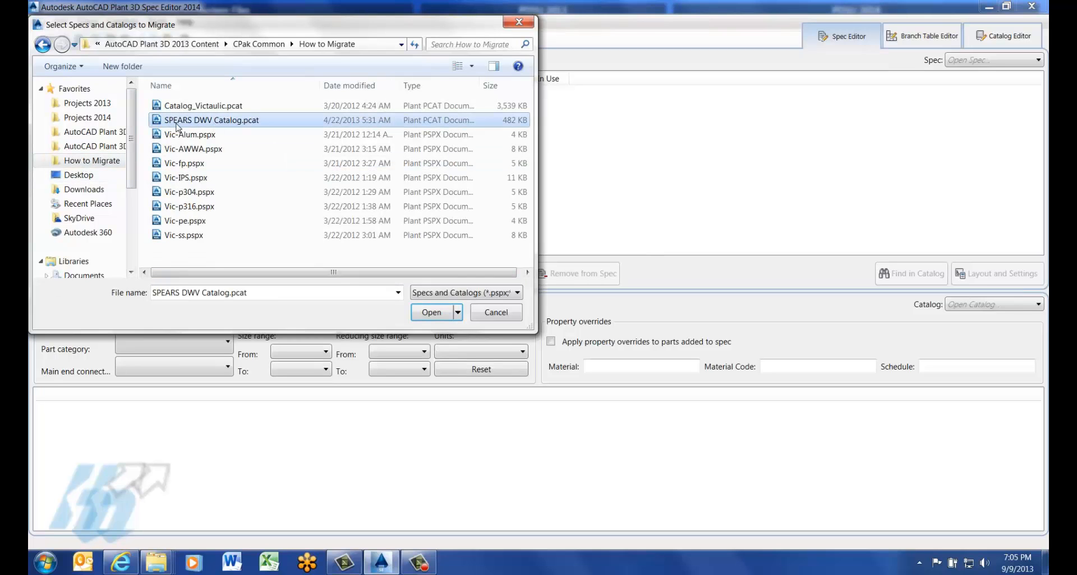
{"action": "double_click", "coordinate": [210, 122]}
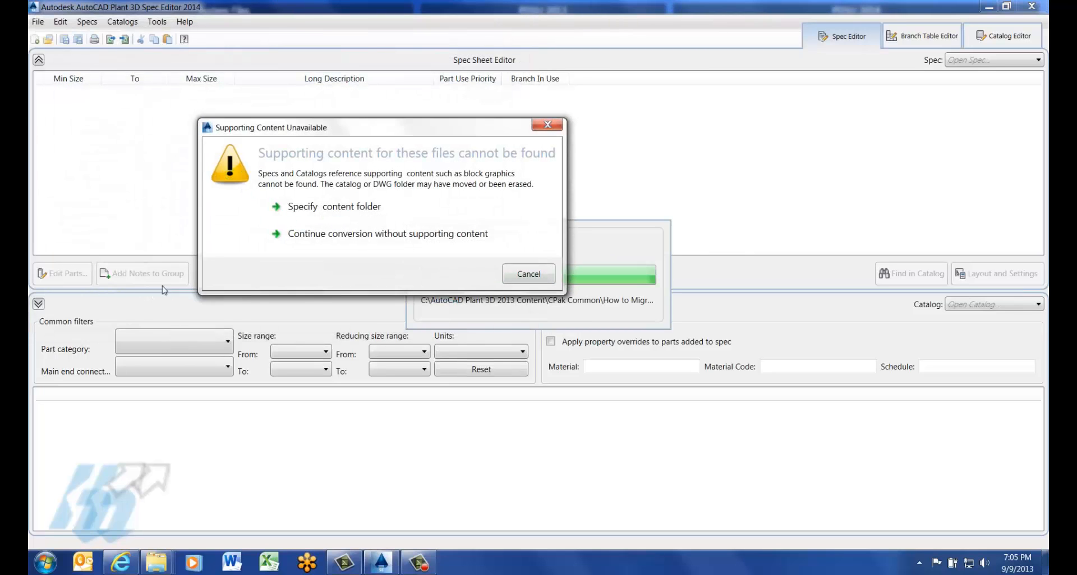
{"action": "left_click", "coordinate": [324, 235]}
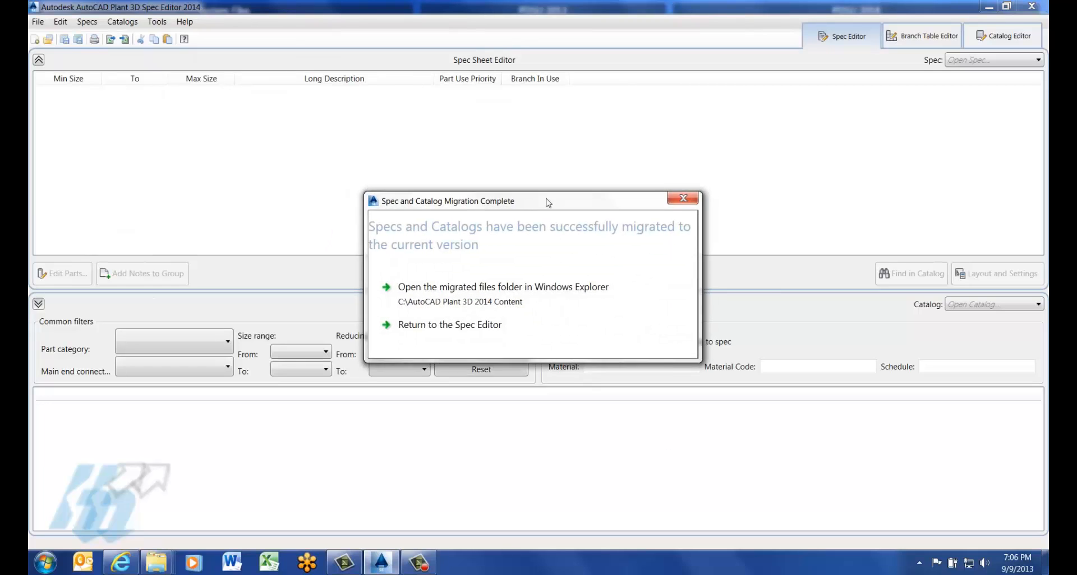
Open the migrated files folder in Windows Explorer and check SPEARS DWV Catalog.pcat in Migrated Content 4_0.
{"action": "left_click_drag", "start_coordinate": [567, 198], "coordinate": [408, 124]}
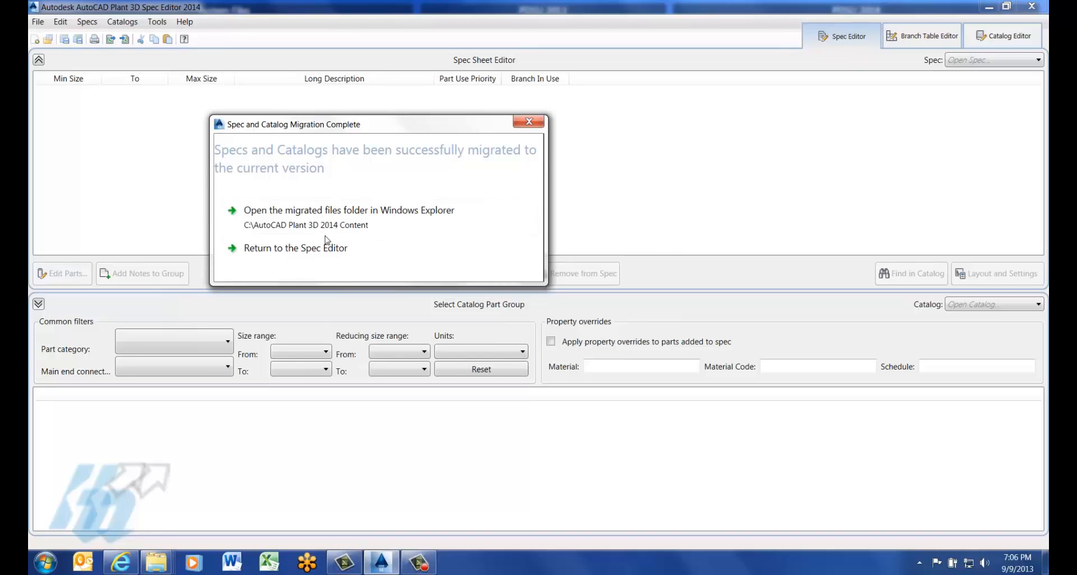
{"action": "left_click", "coordinate": [287, 226]}
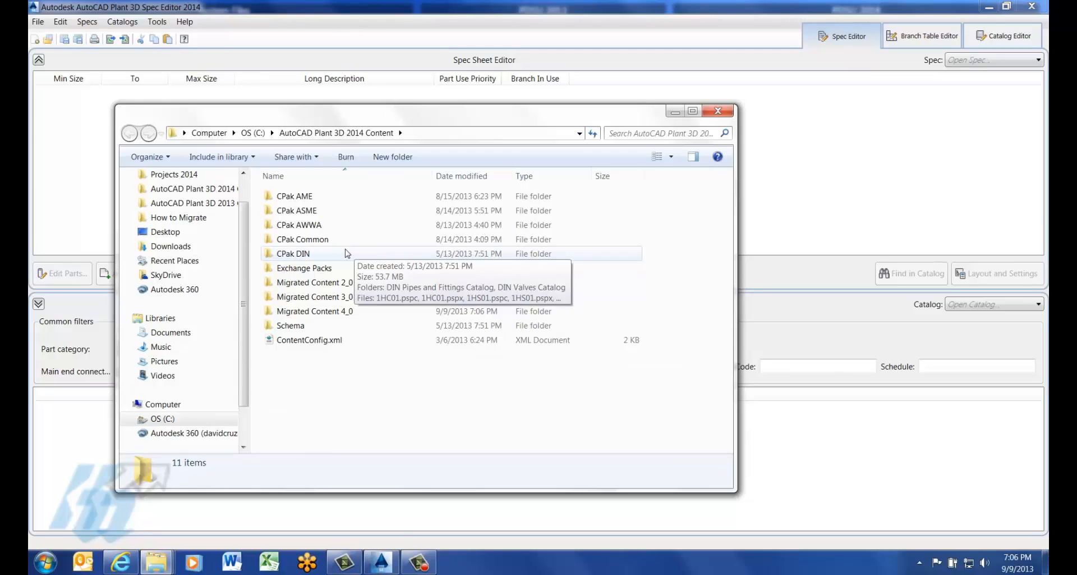
{"action": "double_click", "coordinate": [303, 312]}
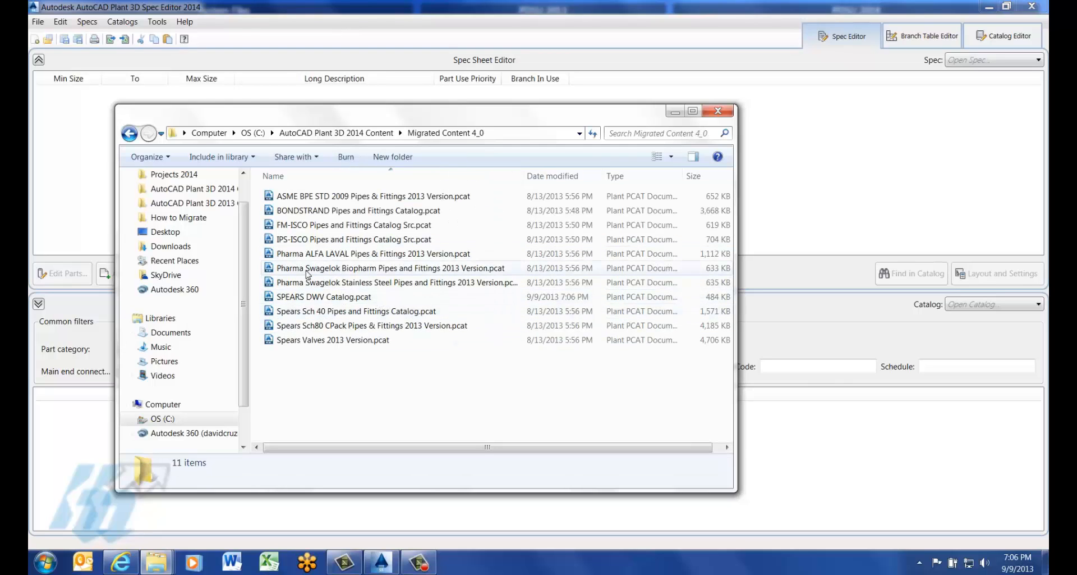
{"action": "left_click", "coordinate": [359, 296]}
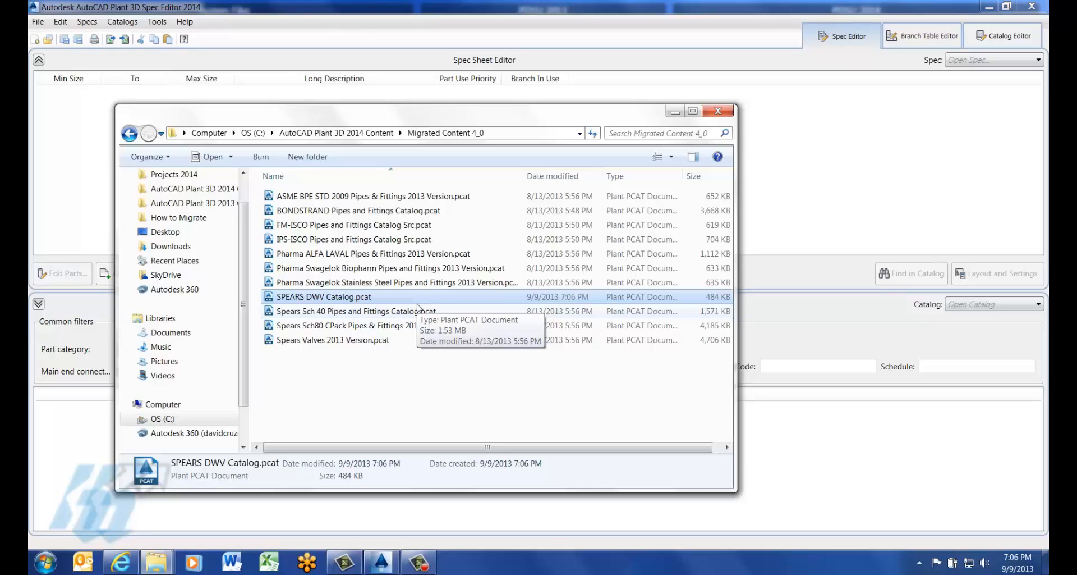
{"action": "left_click", "coordinate": [675, 111]}
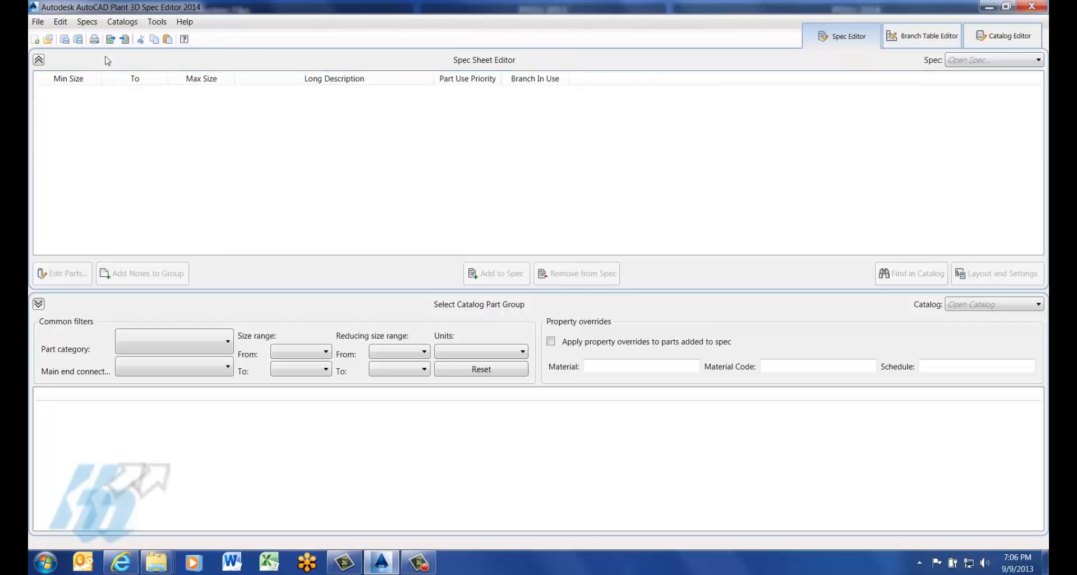
Review the shared content folder setting and leave it without applying changes.
{"action": "left_click", "coordinate": [157, 23]}
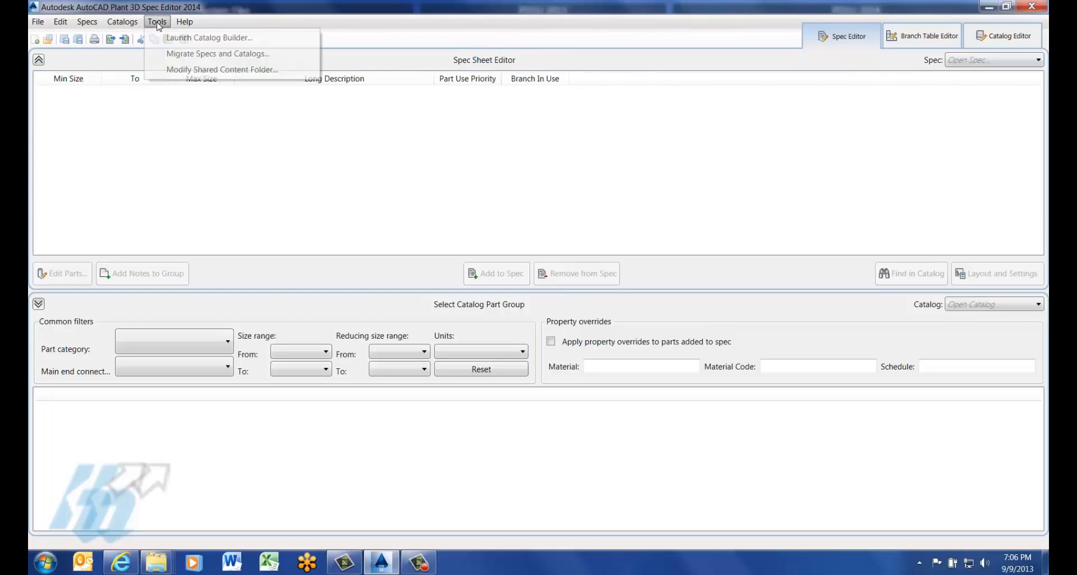
{"action": "left_click", "coordinate": [228, 70]}
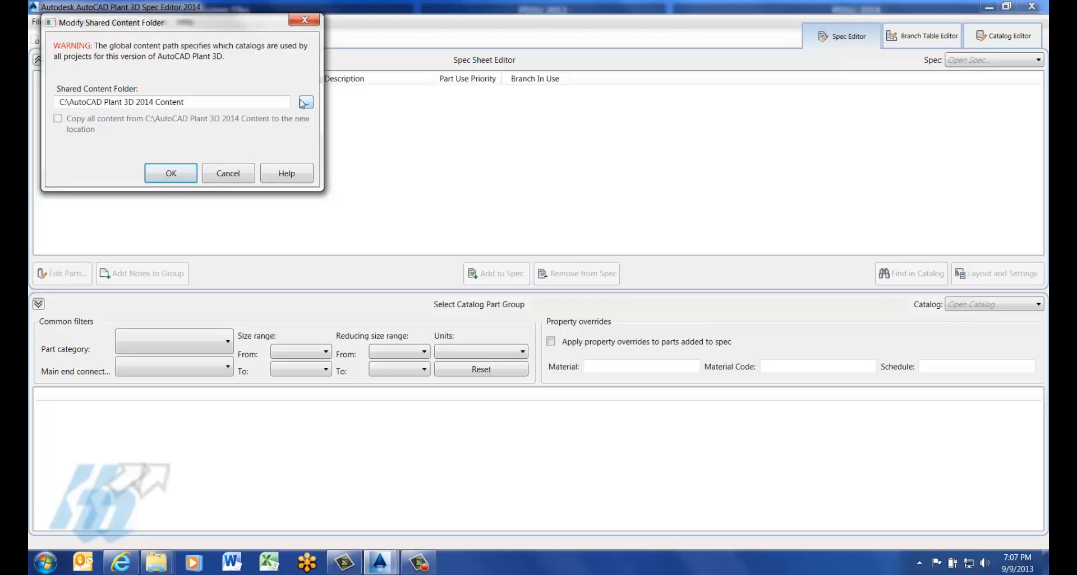
{"action": "left_click", "coordinate": [215, 171]}
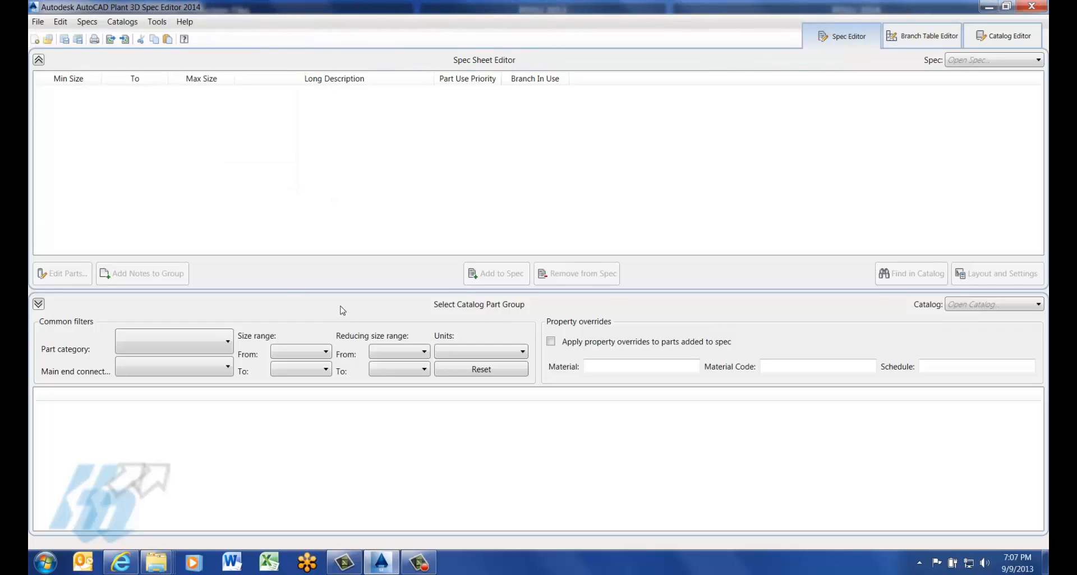
{"action": "mouse_move", "coordinate": [416, 563]}
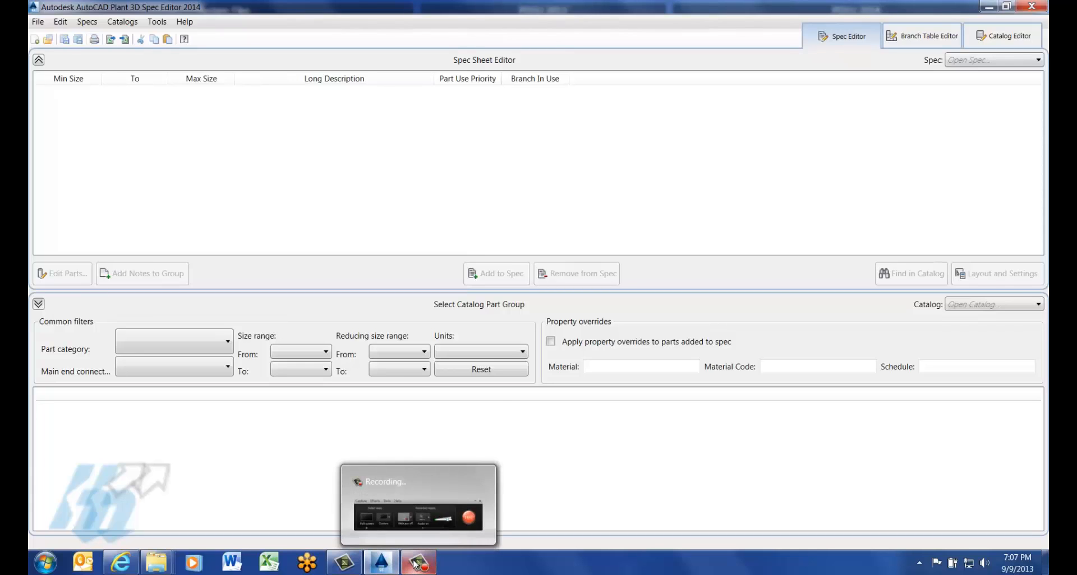